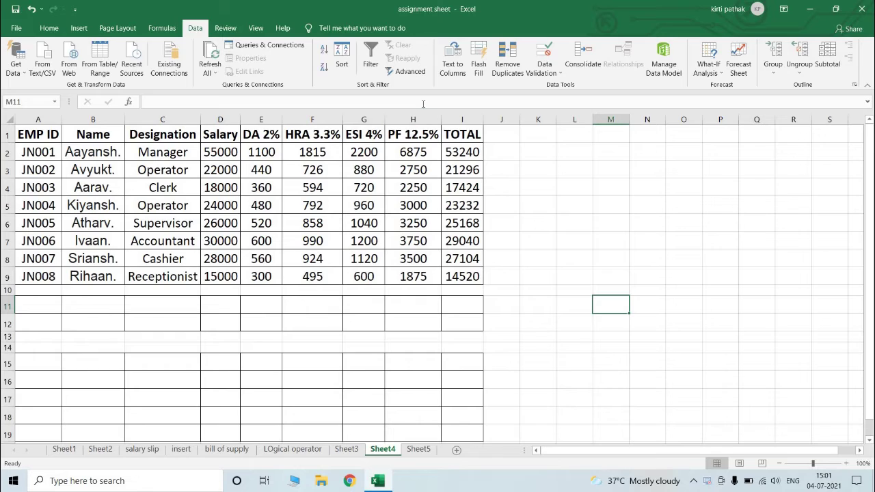
Step: Copy the table's header row A1:I1 into row 11 starting at A11
{"action": "left_click", "coordinate": [38, 306]}
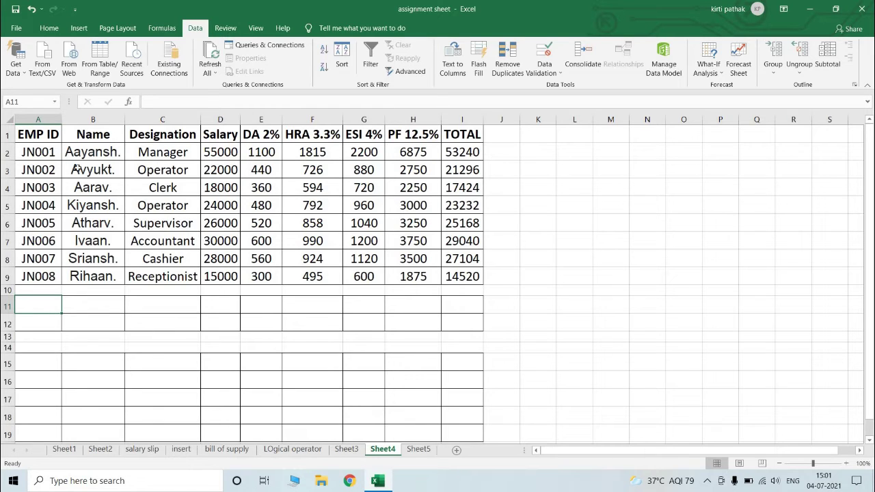
{"action": "left_click", "coordinate": [37, 136]}
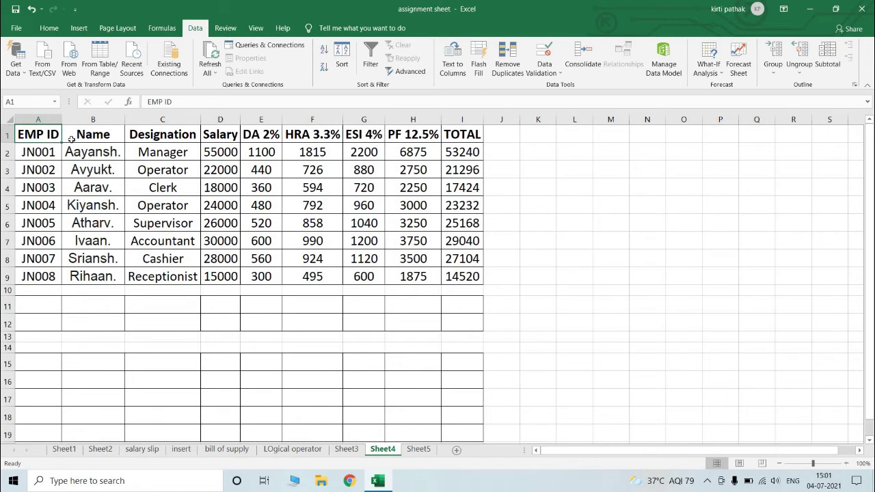
{"action": "mouse_move", "coordinate": [71, 140]}
{"action": "left_mouse_down"}
{"action": "mouse_move", "coordinate": [466, 135]}
{"action": "mouse_move", "coordinate": [457, 130]}
{"action": "left_mouse_up"}
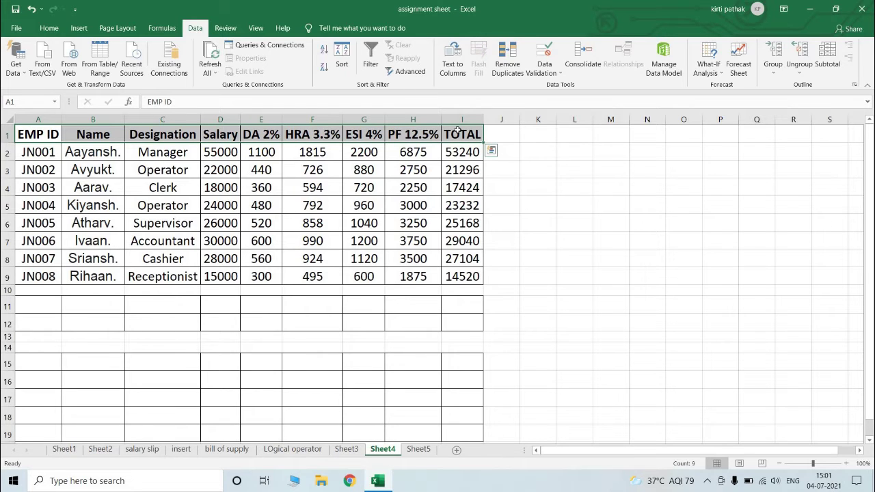
{"action": "key", "text": "ctrl+c"}
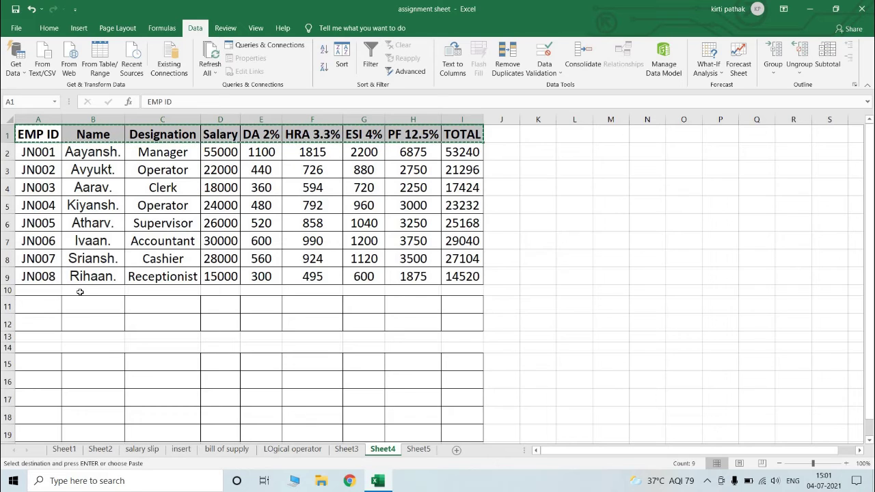
{"action": "left_click", "coordinate": [37, 305]}
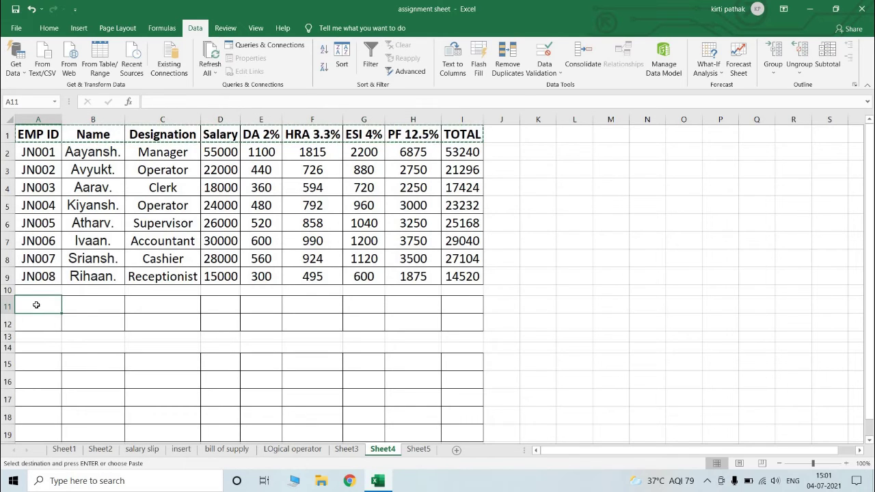
{"action": "key", "text": "ctrl+v"}
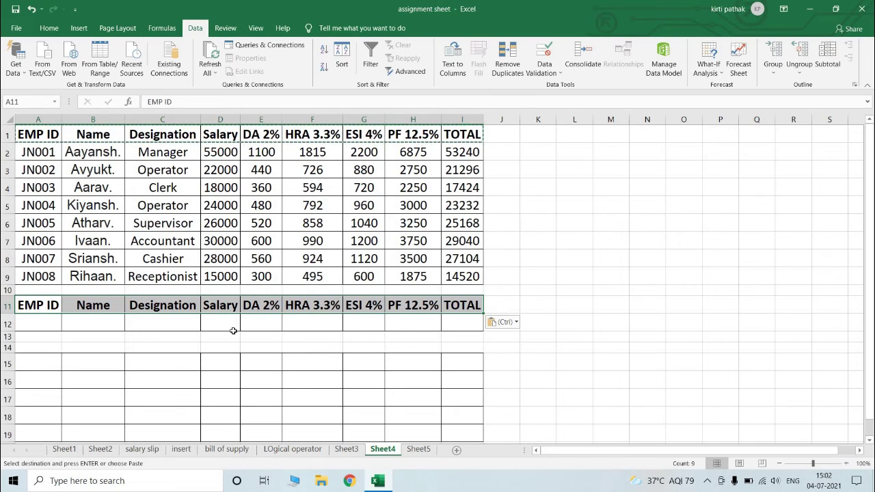
Step: Enter the criterion >25000 in D12 beneath the Salary header
{"action": "left_click", "coordinate": [230, 326]}
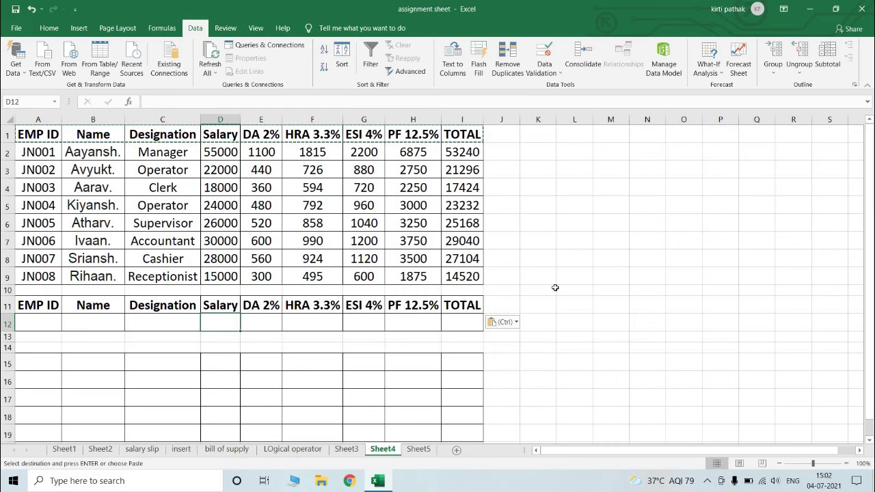
{"action": "type", "text": ">2"}
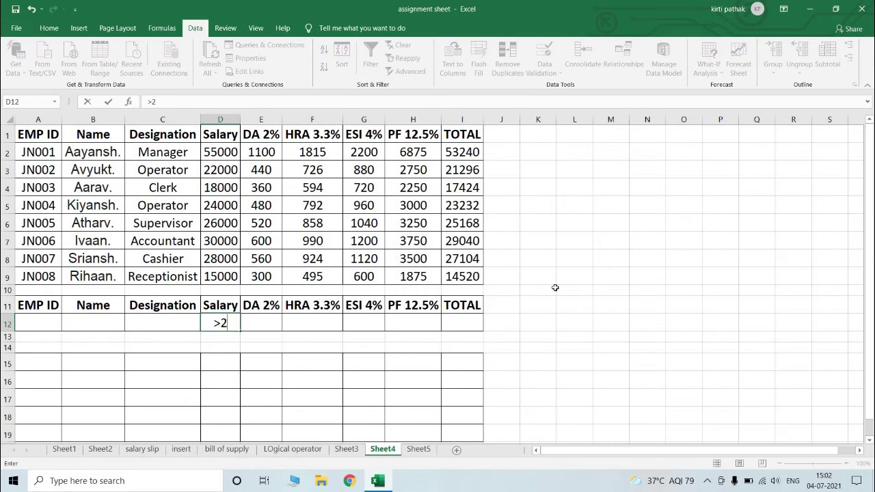
{"action": "type", "text": "5000"}
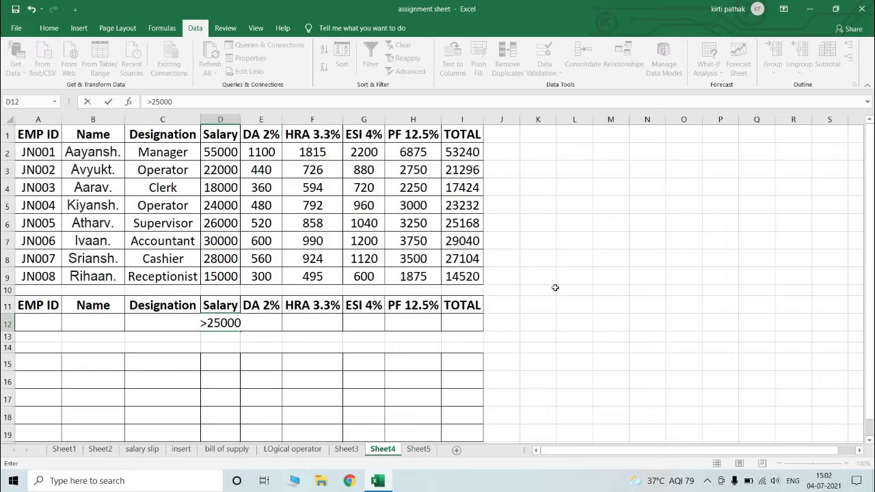
{"action": "key", "text": "Return"}
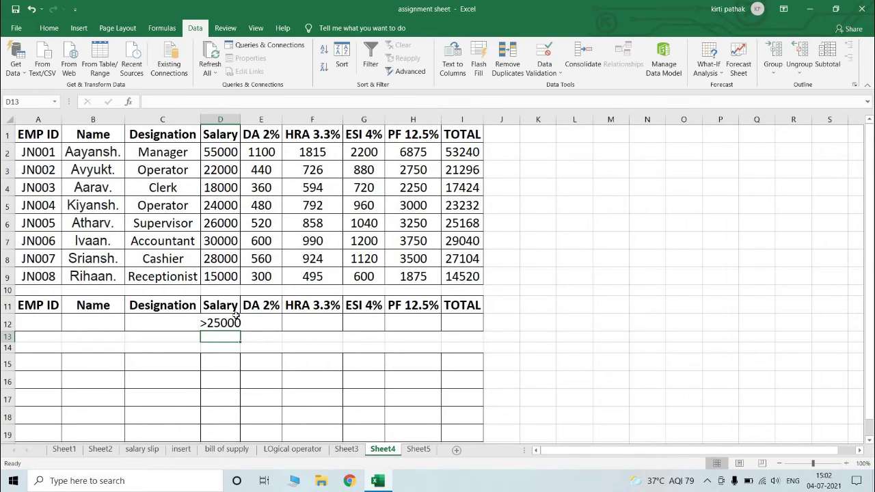
Step: In the Advanced Filter dialog, set the list range to the employee table A1:I9
{"action": "left_click", "coordinate": [43, 359]}
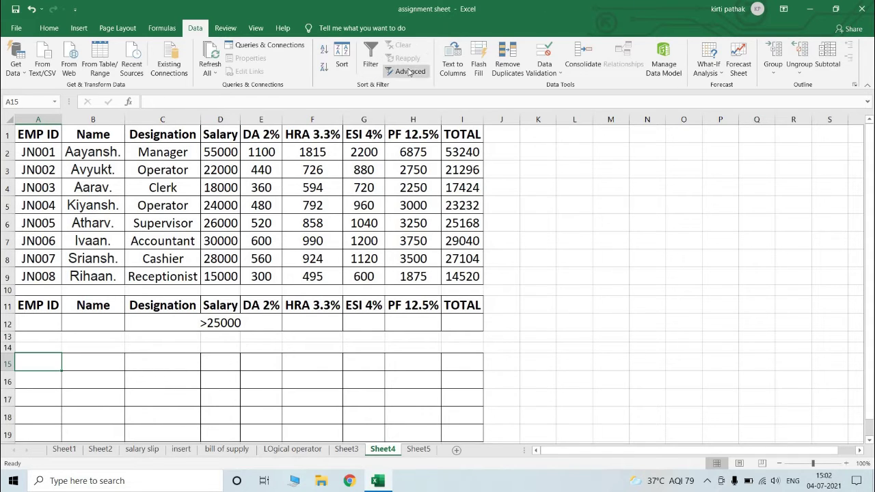
{"action": "left_click", "coordinate": [408, 71]}
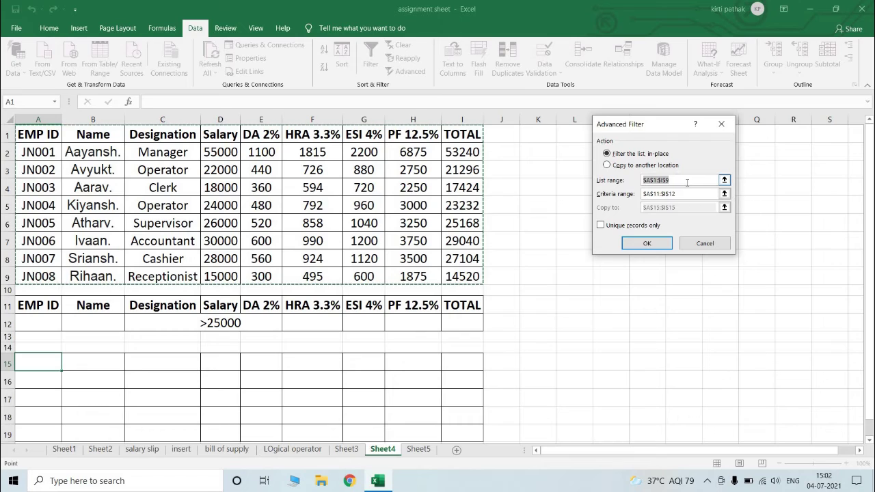
{"action": "key", "text": "BackSpace"}
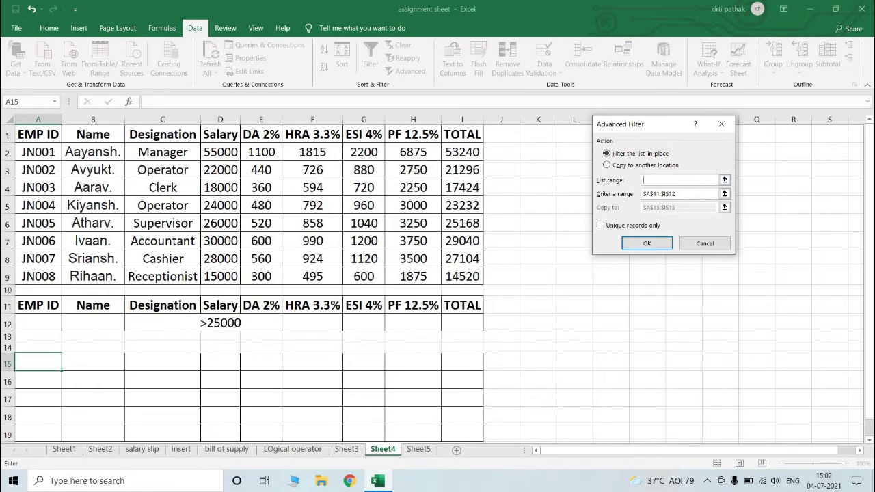
{"action": "mouse_move", "coordinate": [51, 135]}
{"action": "left_mouse_down"}
{"action": "mouse_move", "coordinate": [311, 276]}
{"action": "mouse_move", "coordinate": [470, 276]}
{"action": "left_mouse_up"}
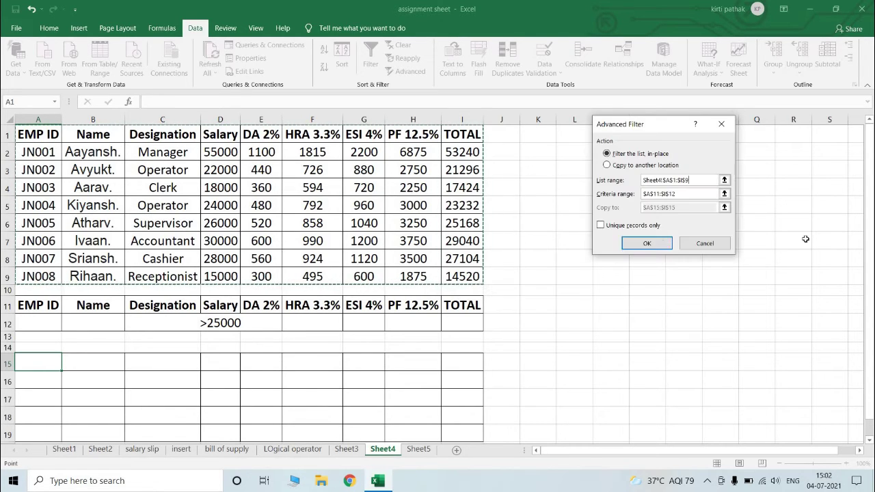
Step: Set the Advanced Filter criteria range to A11:I12
{"action": "left_click", "coordinate": [687, 195]}
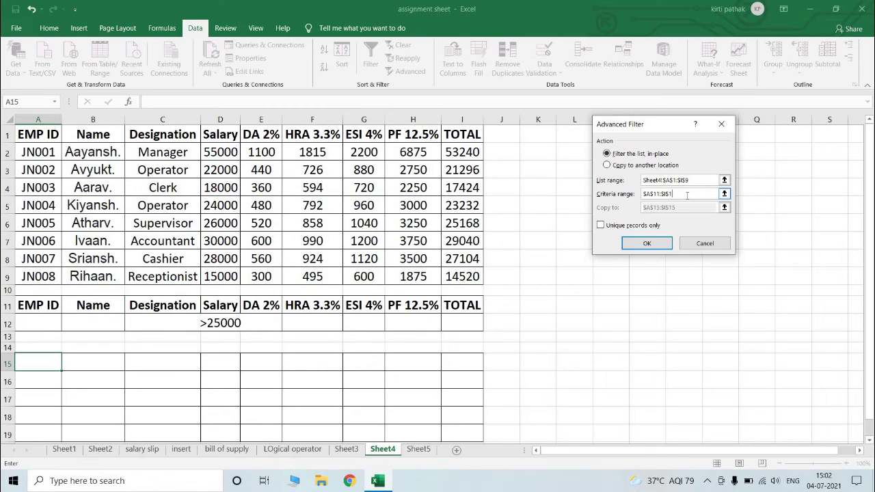
{"action": "key", "text": "BackSpace"}
{"action": "key", "text": "BackSpace"}
{"action": "key", "text": "BackSpace"}
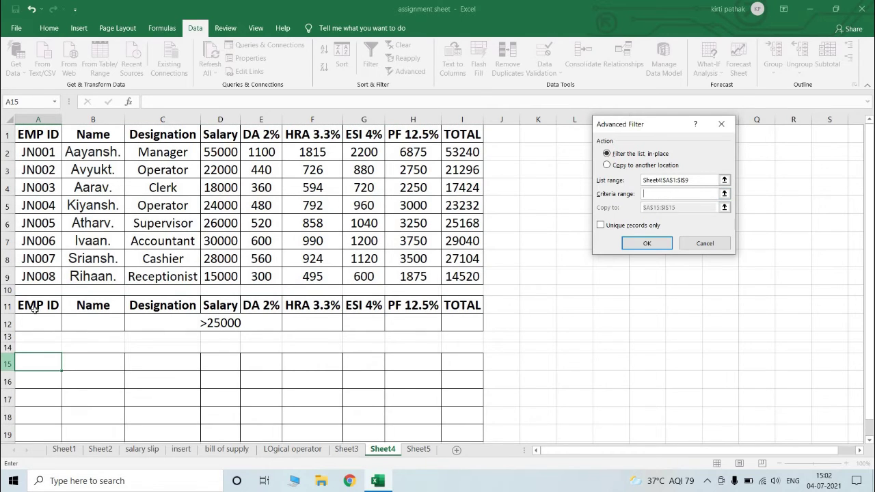
{"action": "left_click", "coordinate": [42, 307]}
{"action": "left_click_drag", "start_coordinate": [45, 318], "coordinate": [461, 318]}
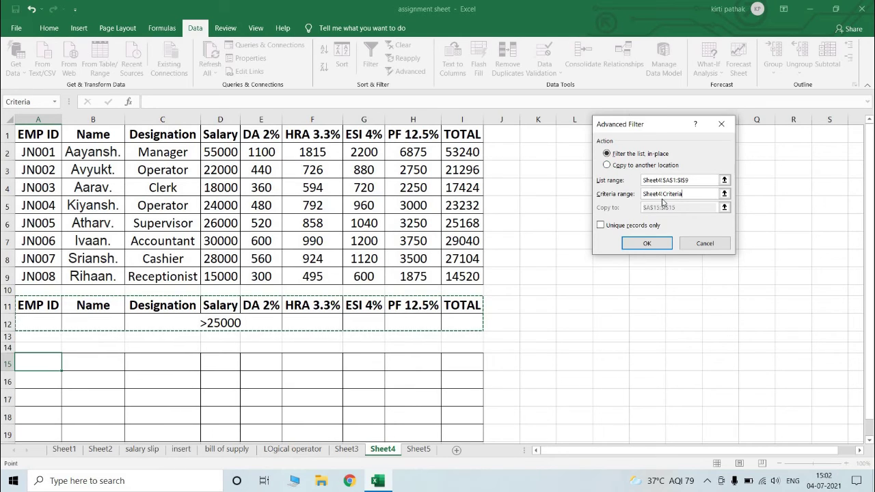
Step: Copy the filtered results to another location starting at A15 and run the filter
{"action": "left_click", "coordinate": [636, 165]}
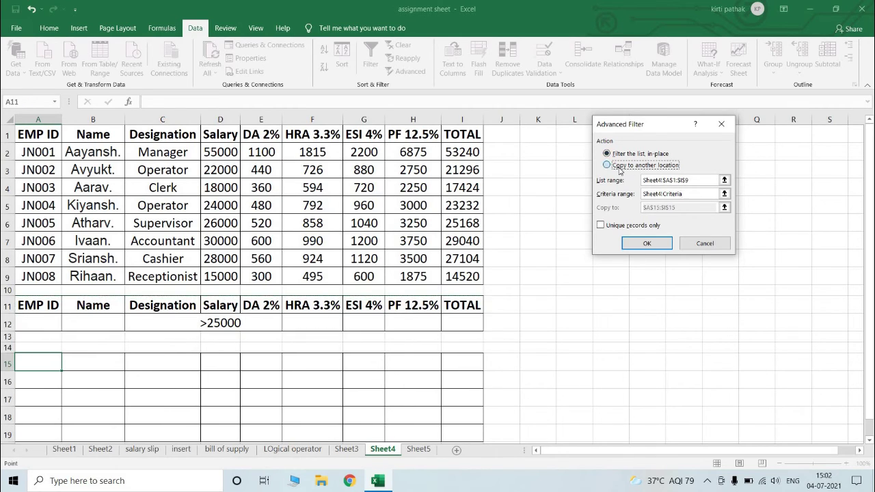
{"action": "left_click", "coordinate": [687, 210]}
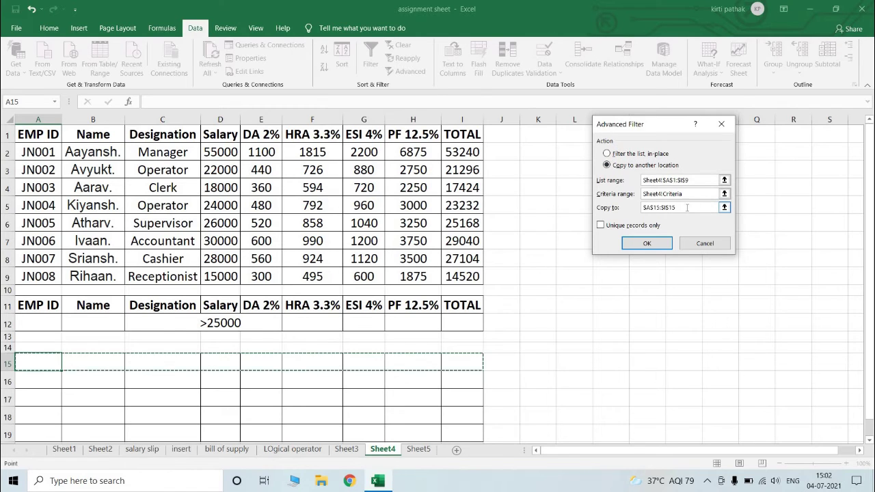
{"action": "key", "text": "BackSpace"}
{"action": "key", "text": "BackSpace"}
{"action": "key", "text": "BackSpace"}
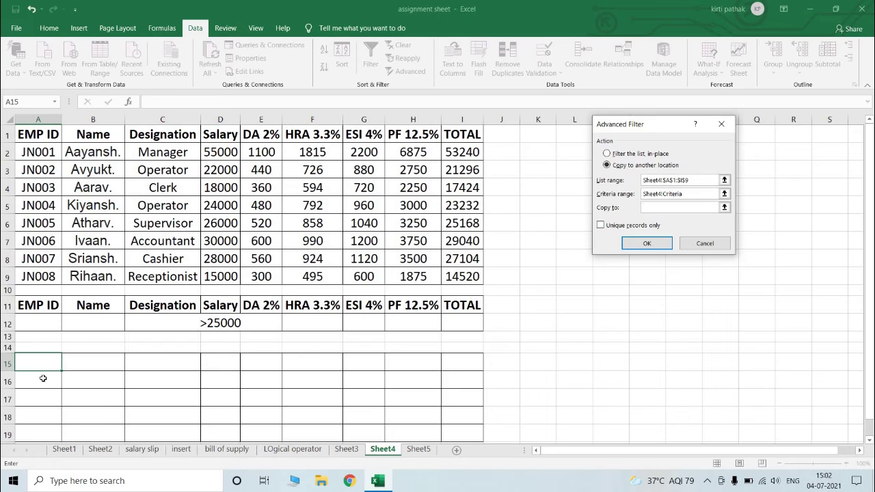
{"action": "left_click", "coordinate": [43, 357]}
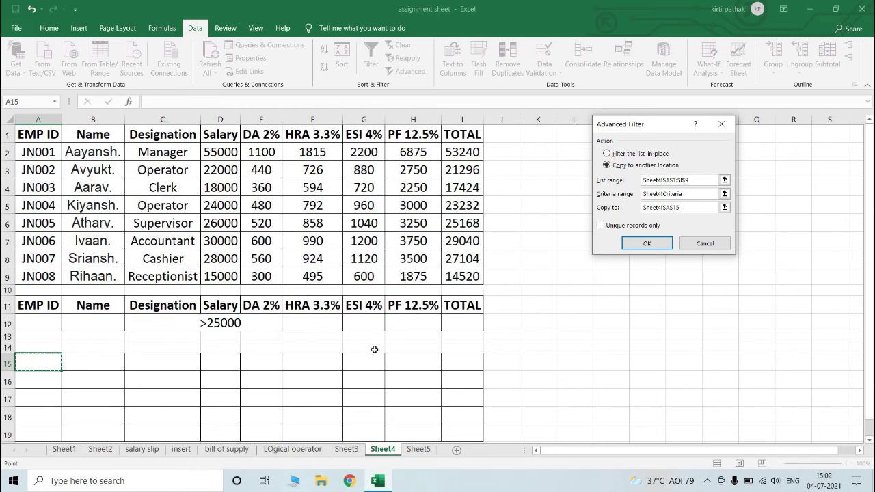
{"action": "left_click", "coordinate": [648, 244]}
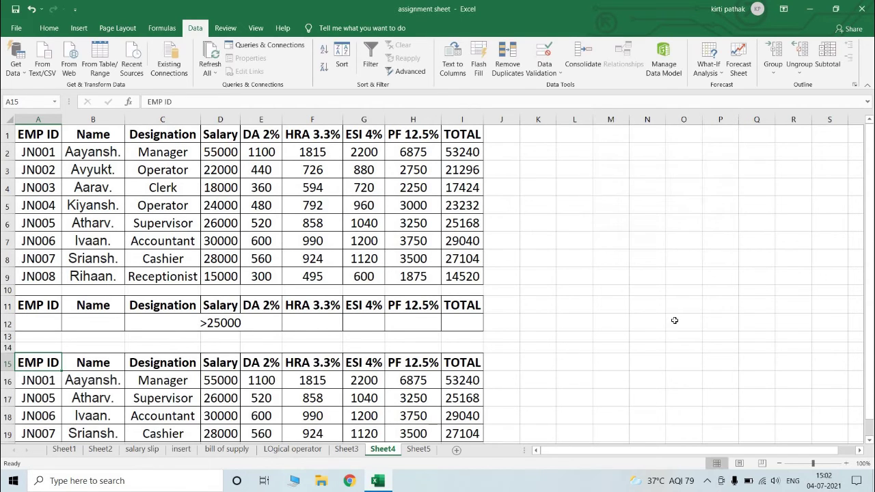
{"action": "scroll", "coordinate": [524, 254], "scroll_direction": "down", "scroll_amount": 1}
{"action": "scroll", "coordinate": [523, 254], "scroll_direction": "down", "scroll_amount": 2}
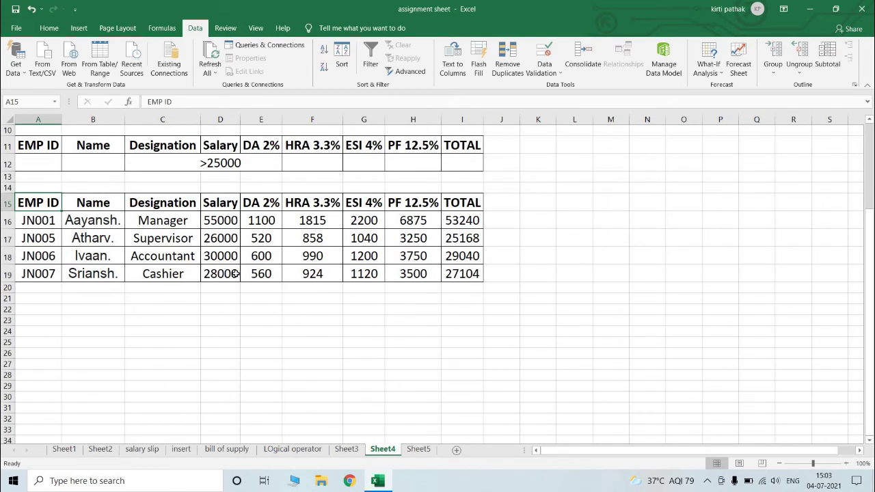
{"action": "scroll", "coordinate": [224, 285], "scroll_direction": "up", "scroll_amount": 3}
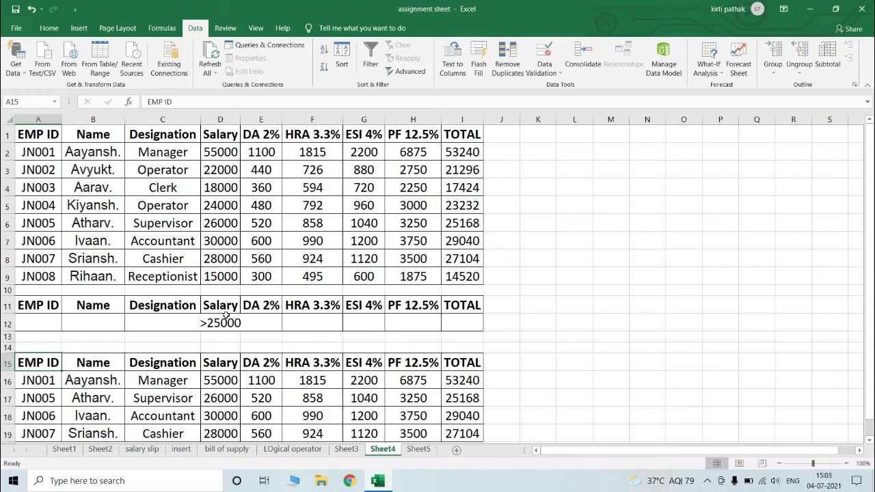
{"action": "scroll", "coordinate": [225, 315], "scroll_direction": "down", "scroll_amount": 2}
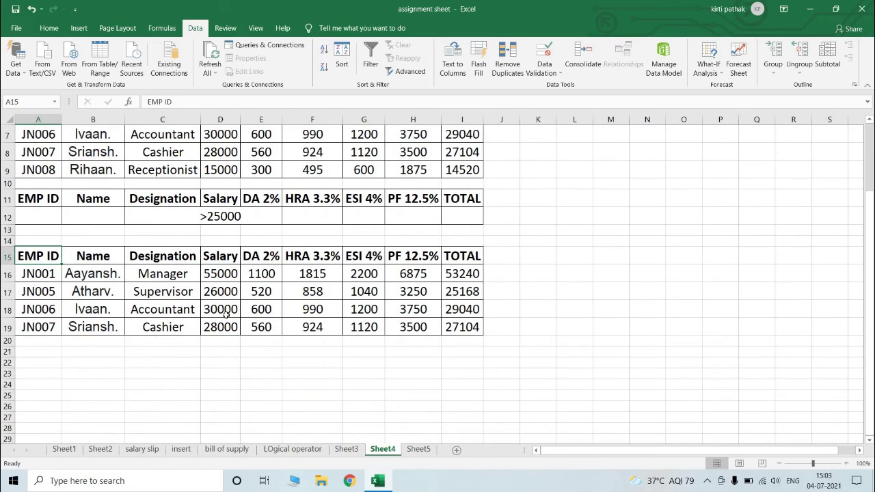
{"action": "scroll", "coordinate": [225, 313], "scroll_direction": "up", "scroll_amount": 2}
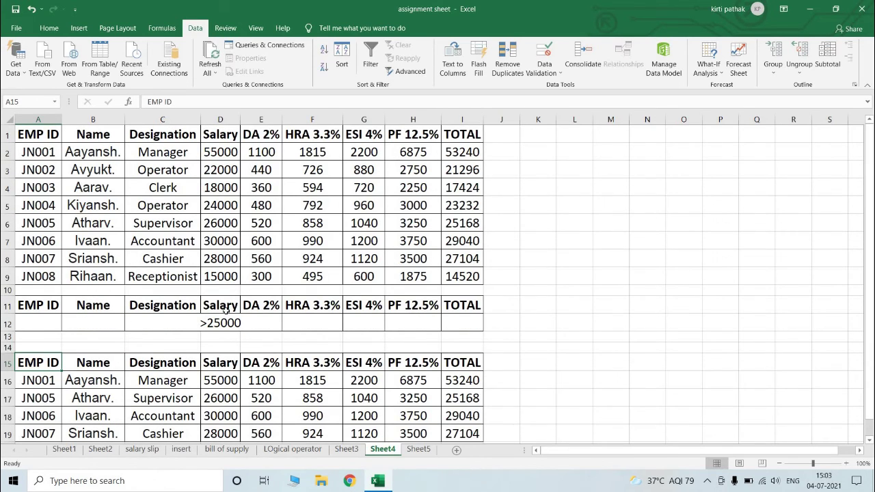
{"action": "left_click", "coordinate": [524, 257]}
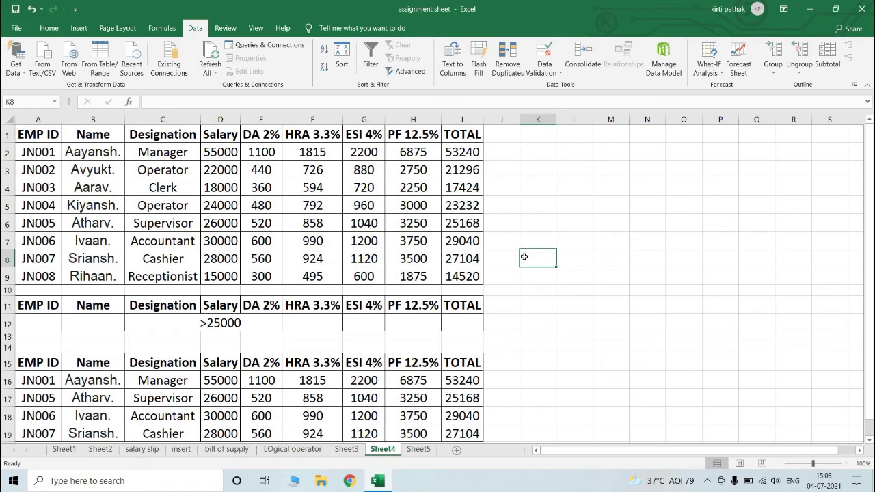